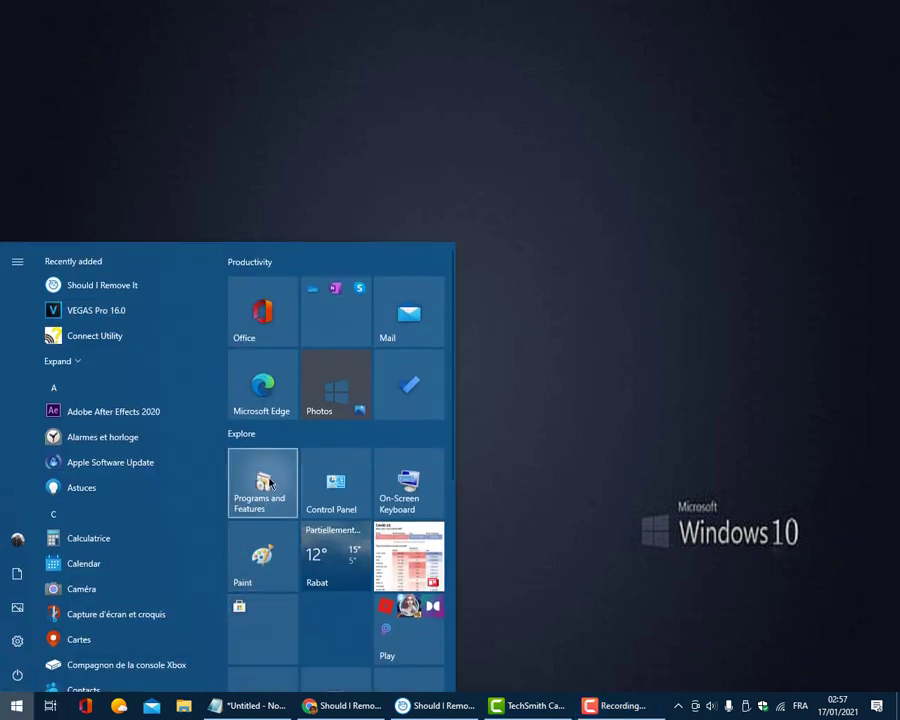
Open Programs and Features from the Start menu and select VEGAS Pro 16.0.
left_click(250, 510)
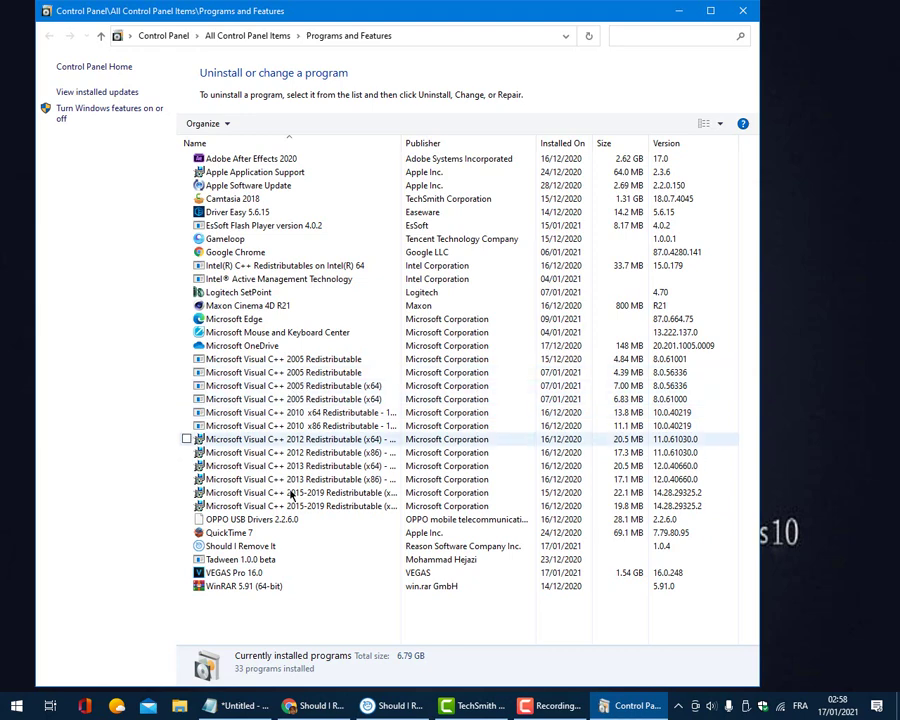
left_click(243, 575)
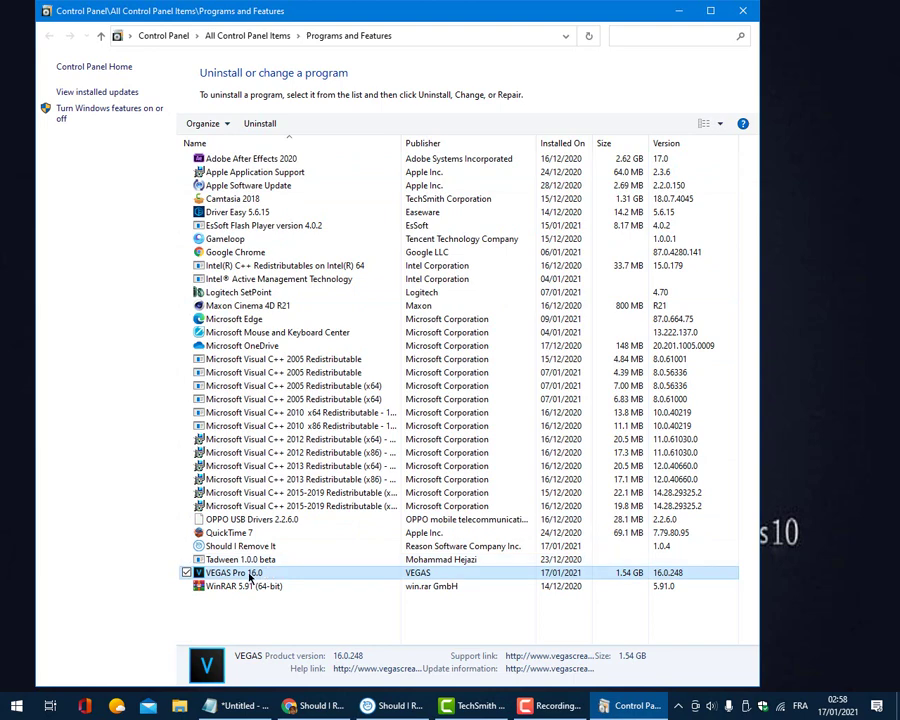
left_click(275, 124)
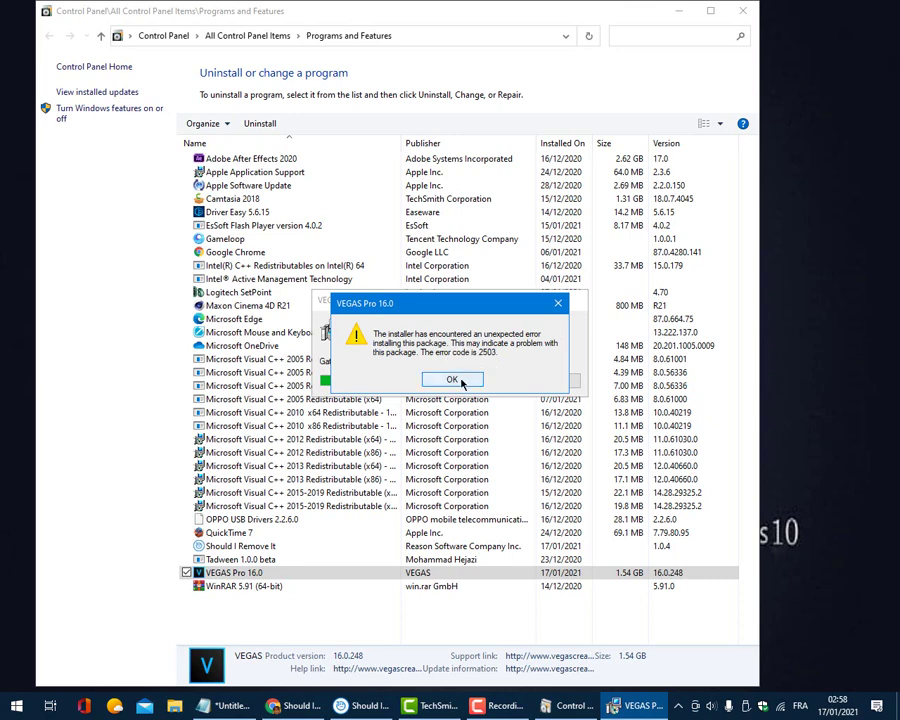
left_click(452, 379)
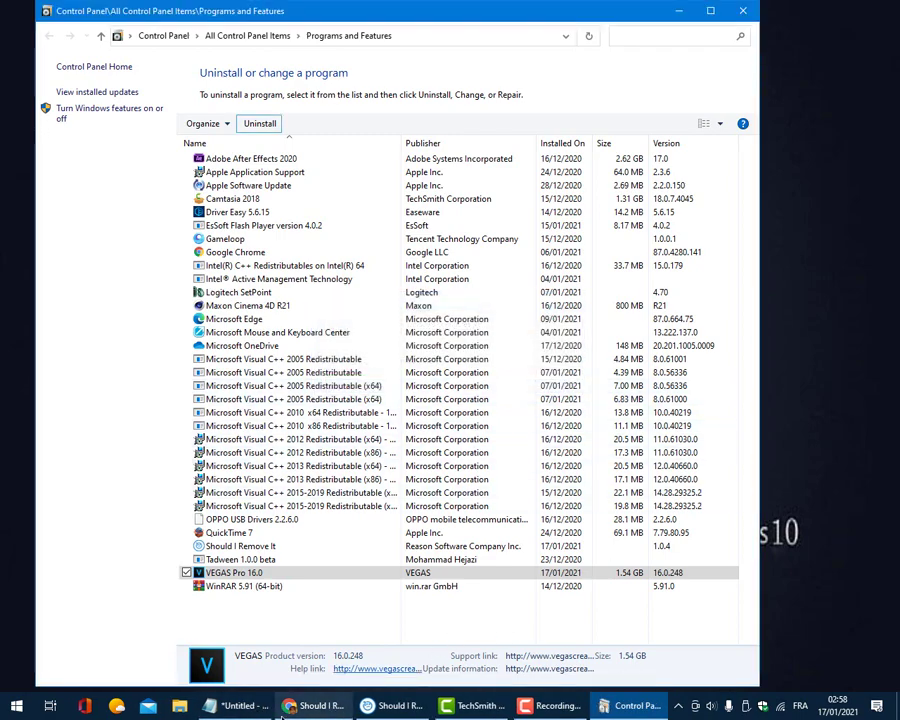
Switch Chrome to the Softonic Should I Remove It page and close Programs and Features.
left_click(335, 703)
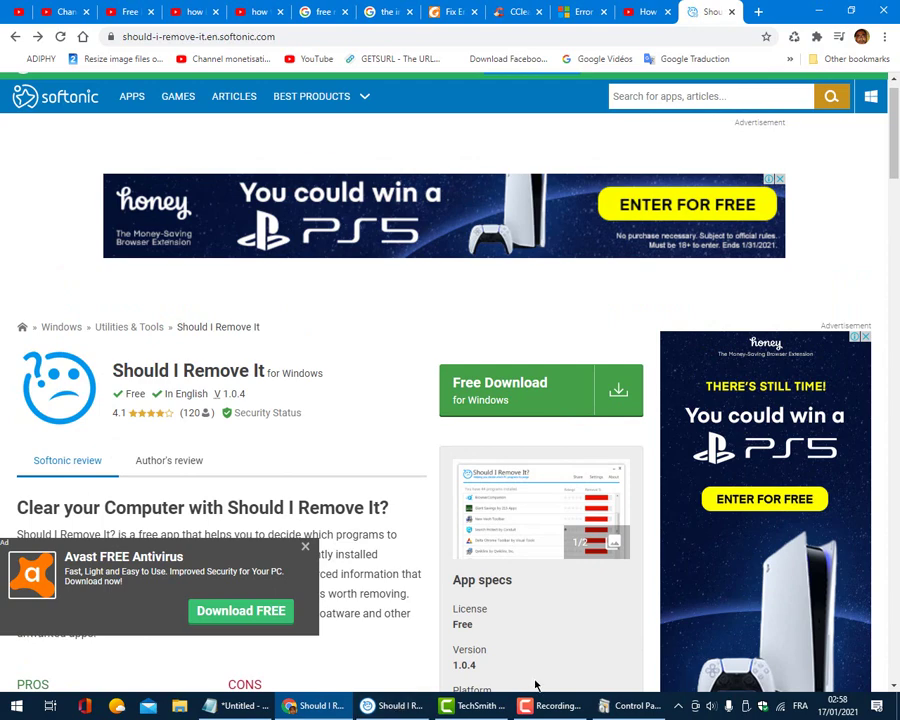
left_click(606, 708)
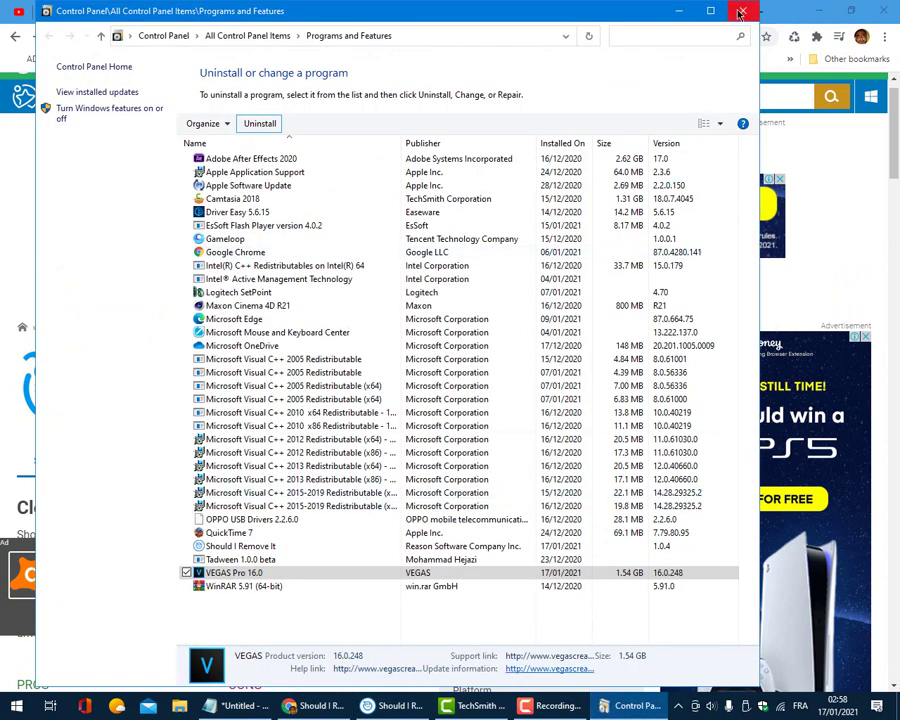
left_click(741, 13)
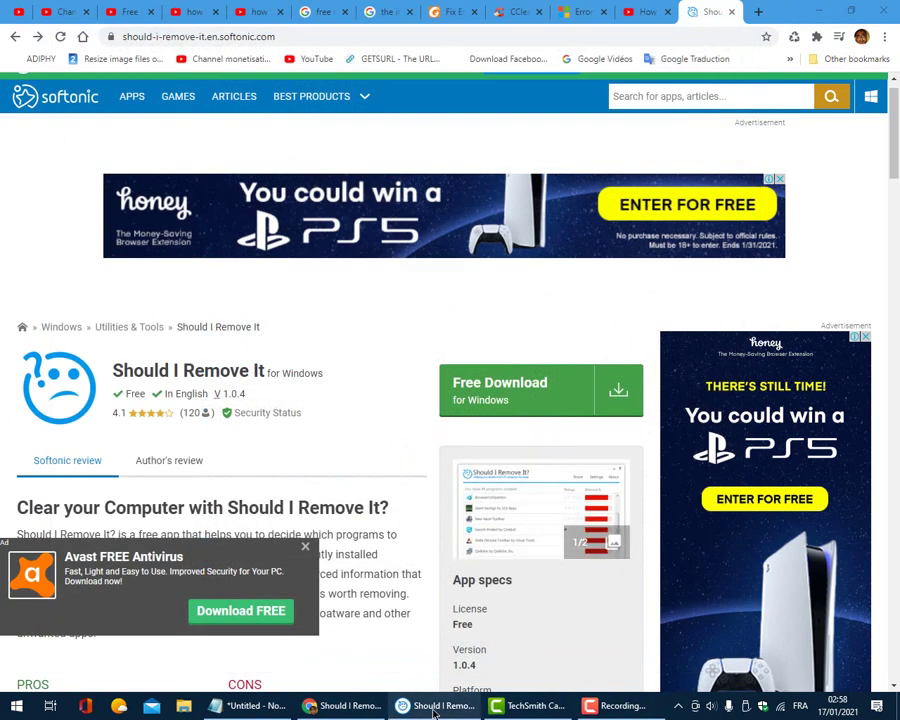
Uninstall VEGAS Pro 16.0 from the Should I Remove It window, confirming with Yes.
left_click(435, 708)
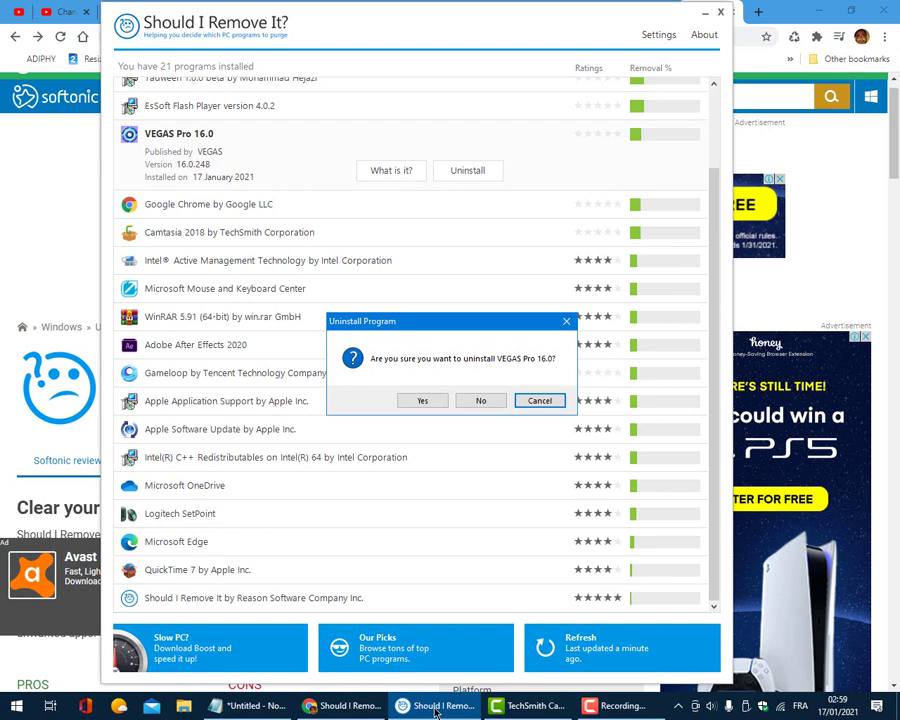
key("y")
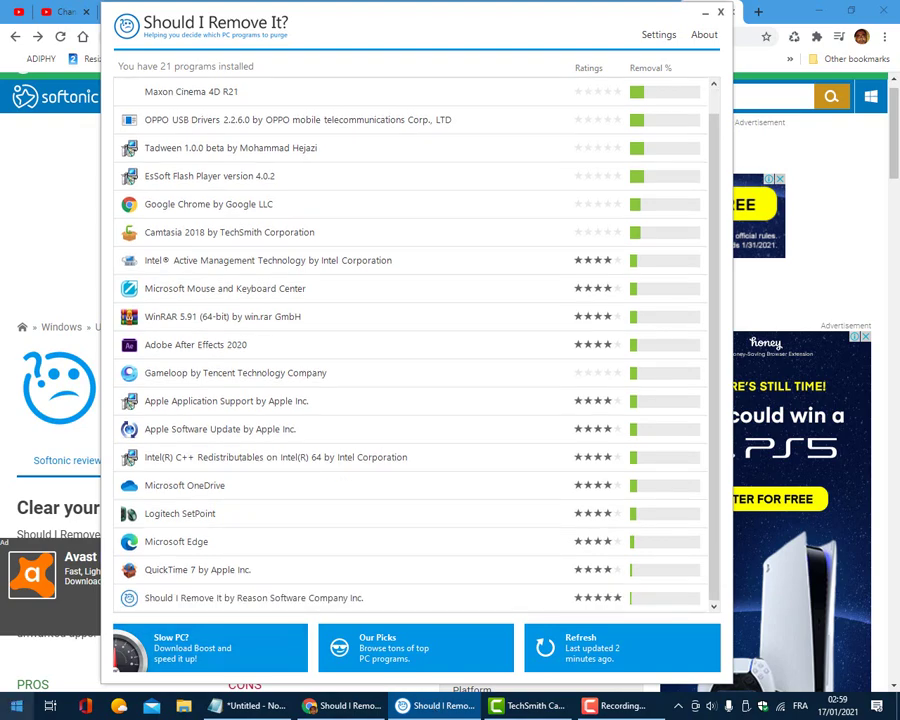
key("super")
Reopen Programs and Features, confirm VEGAS Pro 16.0 is gone, and select Should I Remove It 1.0.4.
left_click(271, 510)
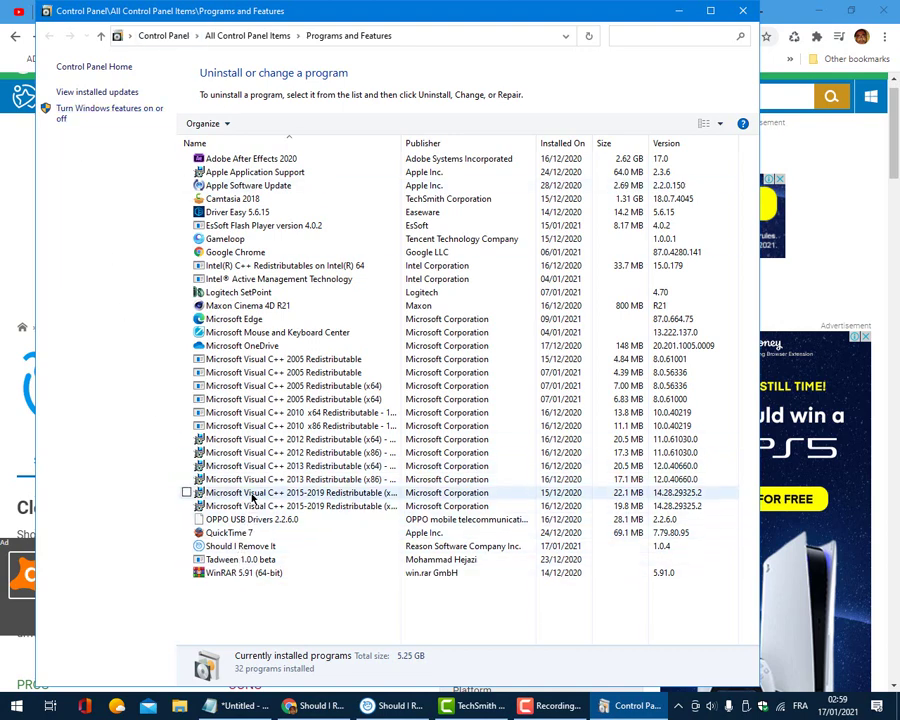
left_click(241, 546)
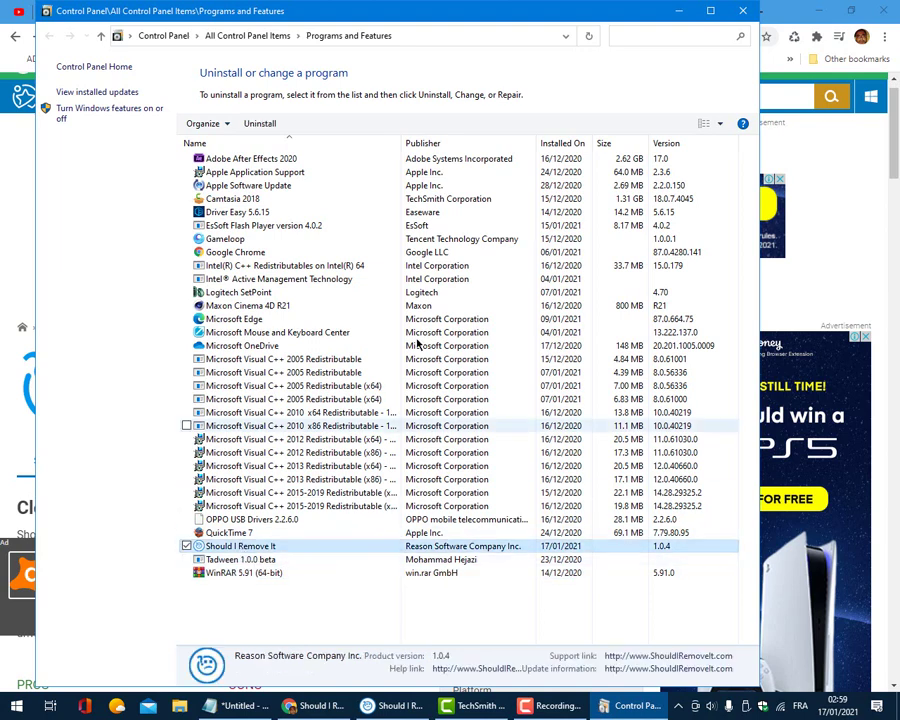